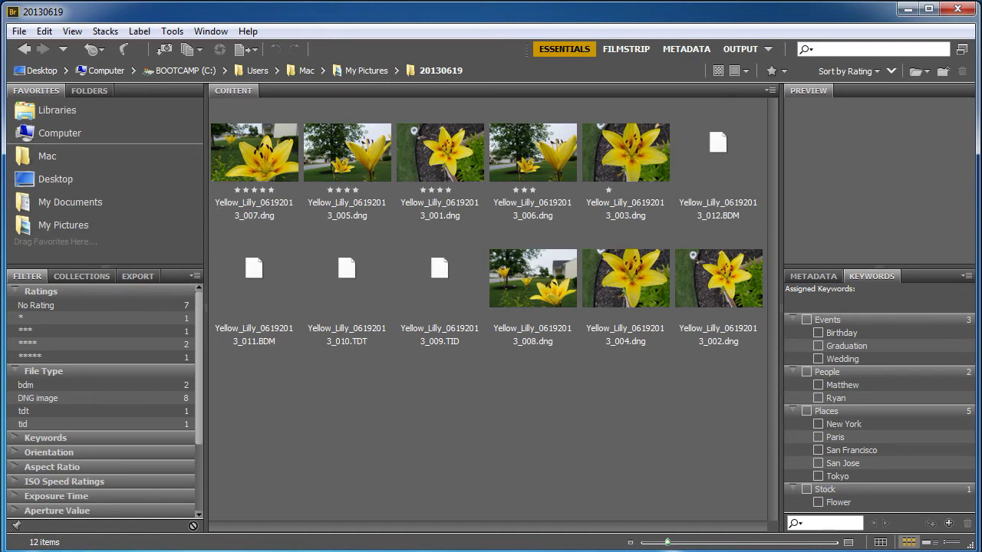
Show the Metadata panel for Yellow_Lilly_06192013_004.dng and widen it beside the thumbnails.
click(815, 279)
click(619, 293)
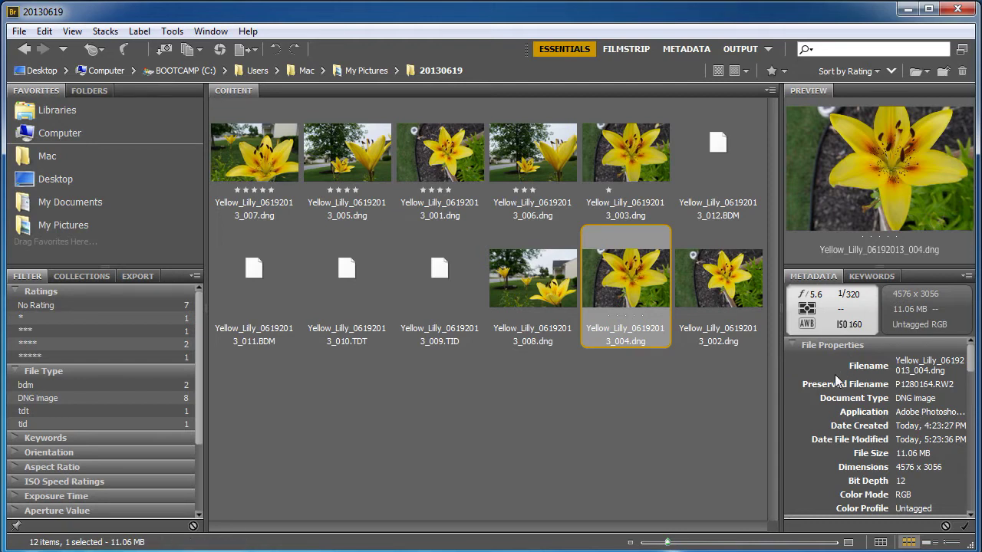
drag(781, 376, 587, 376)
drag(695, 265, 685, 182)
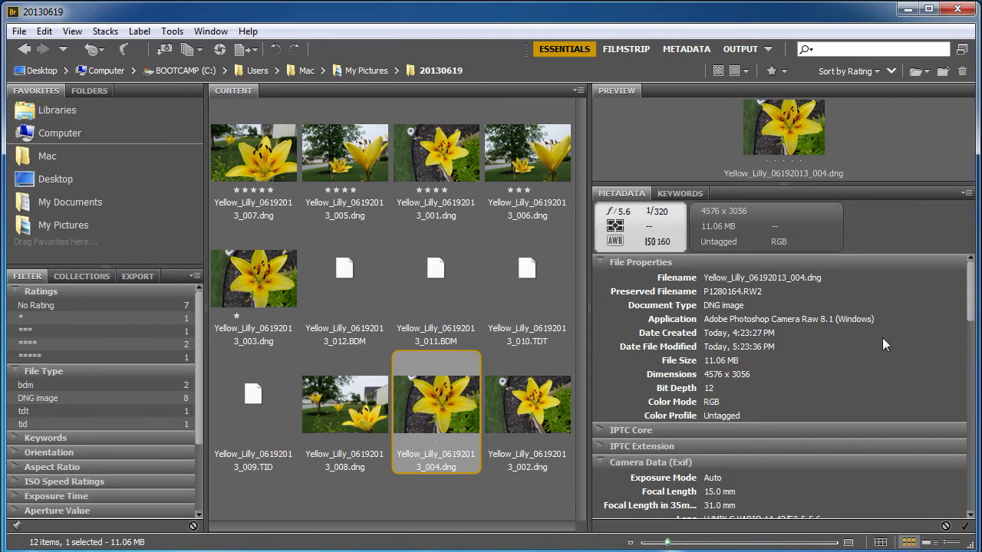
Scroll through the image's file properties and camera data.
drag(970, 290, 980, 331)
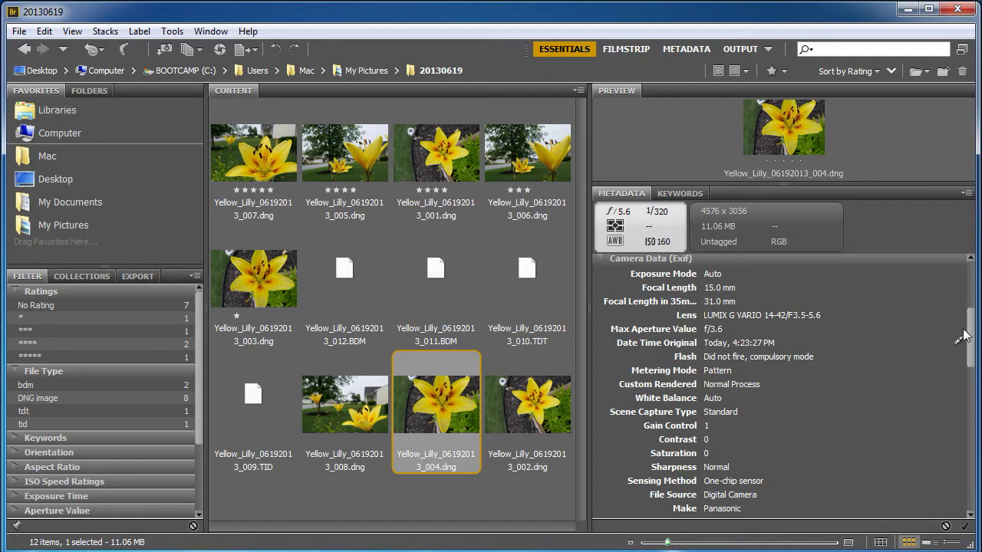
drag(970, 343, 858, 377)
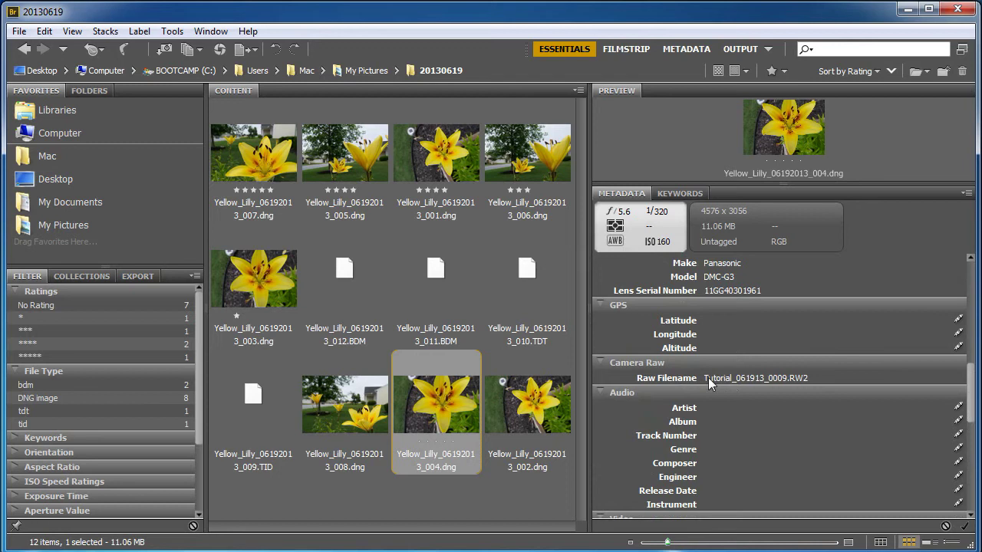
drag(972, 403, 972, 291)
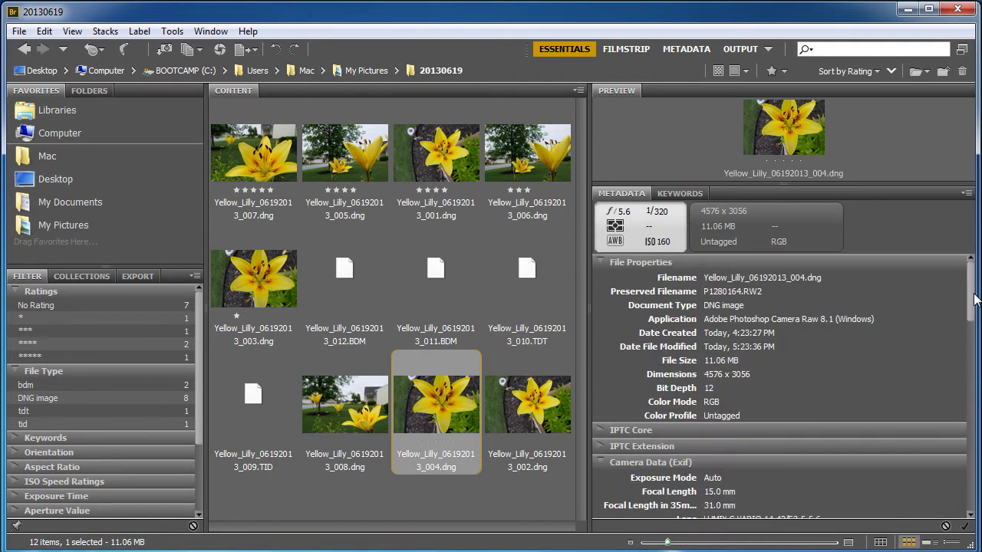
Expand IPTC Core and review Creator, Keywords 'Flower; Stock' and Copyright Notice.
click(600, 430)
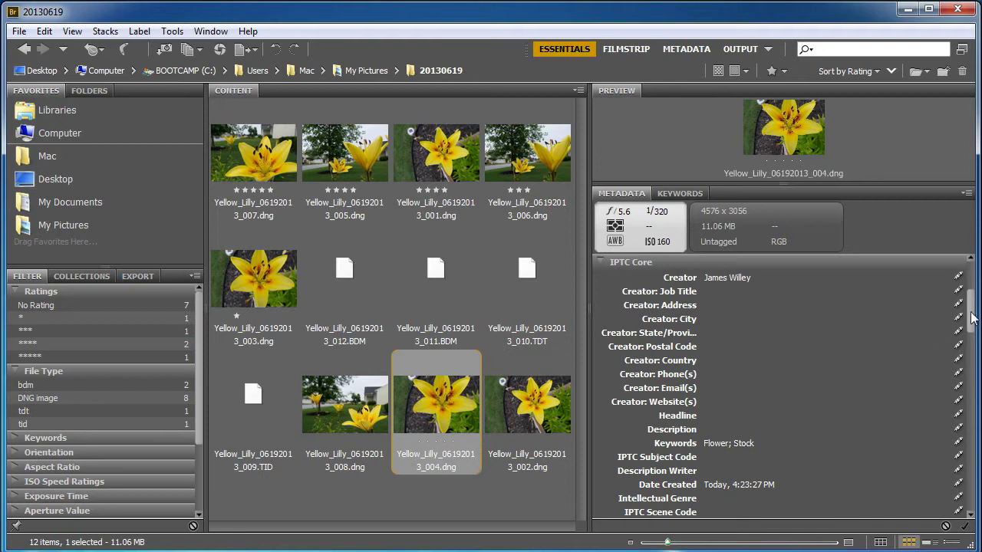
drag(973, 321, 972, 355)
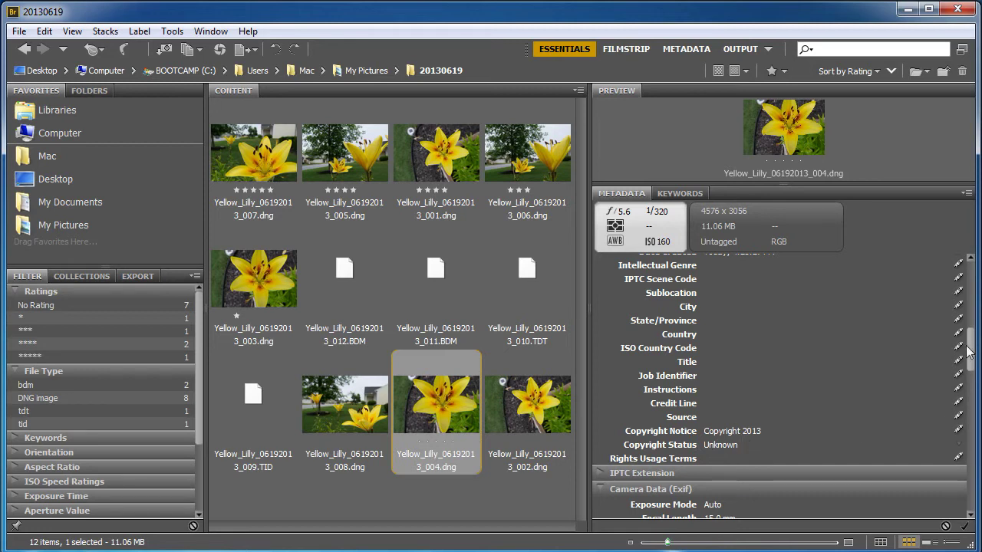
drag(971, 355, 971, 315)
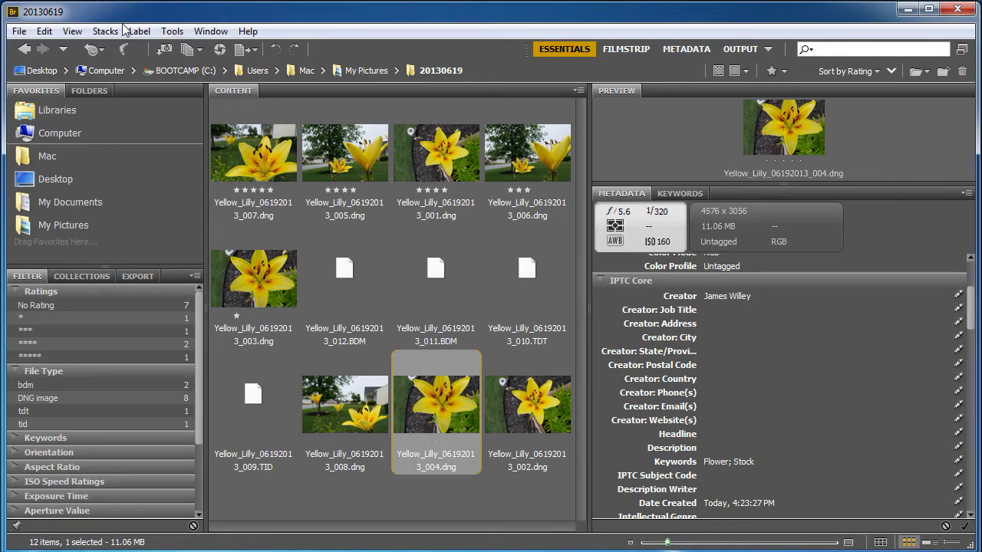
Start a new metadata template via Tools > Create Metadata Template with Creator and Job Title 'Teacher' checked.
click(170, 31)
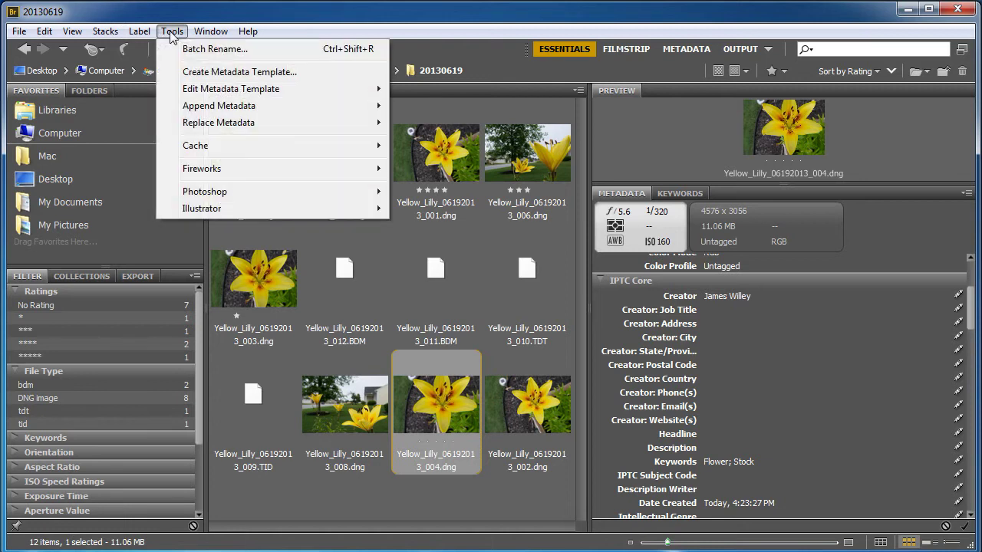
mouse_move(139, 32)
mouse_move(174, 32)
click(185, 72)
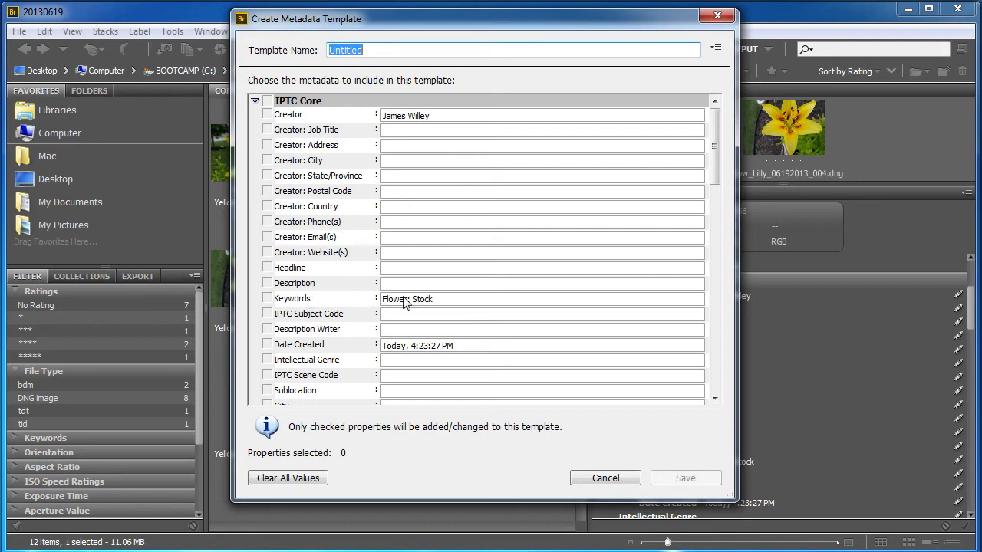
click(267, 115)
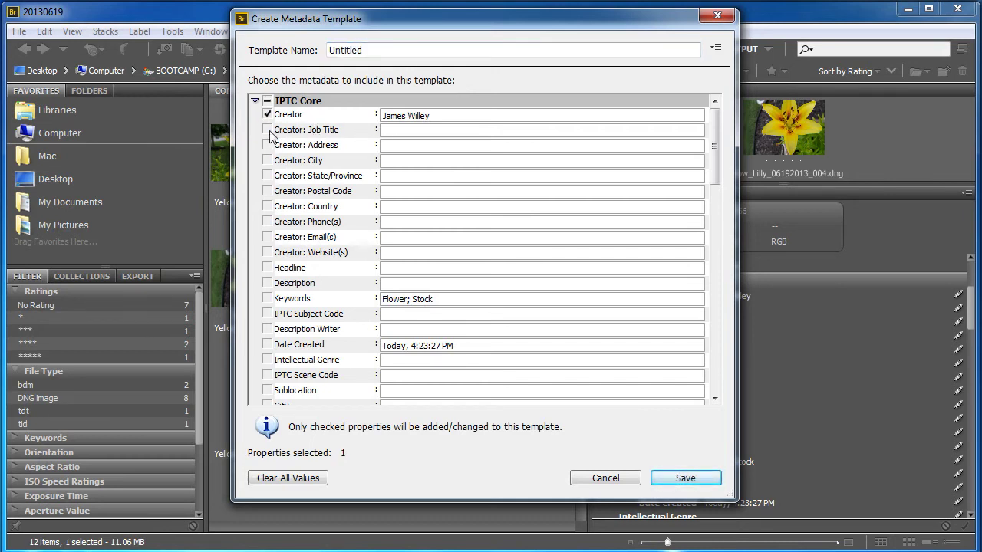
click(268, 130)
text(Master of)
key(BackSpace)
key(BackSpace)
key(BackSpace)
key(BackSpace)
text(Teac)
Check and fill City Greenville, State SC, Country United States, and the creator's e-mail.
click(270, 161)
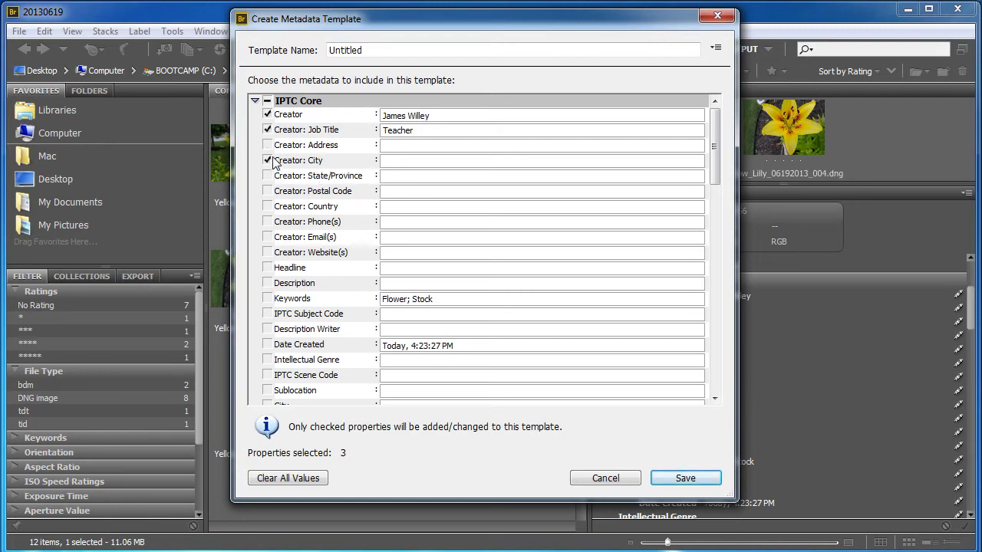
click(393, 164)
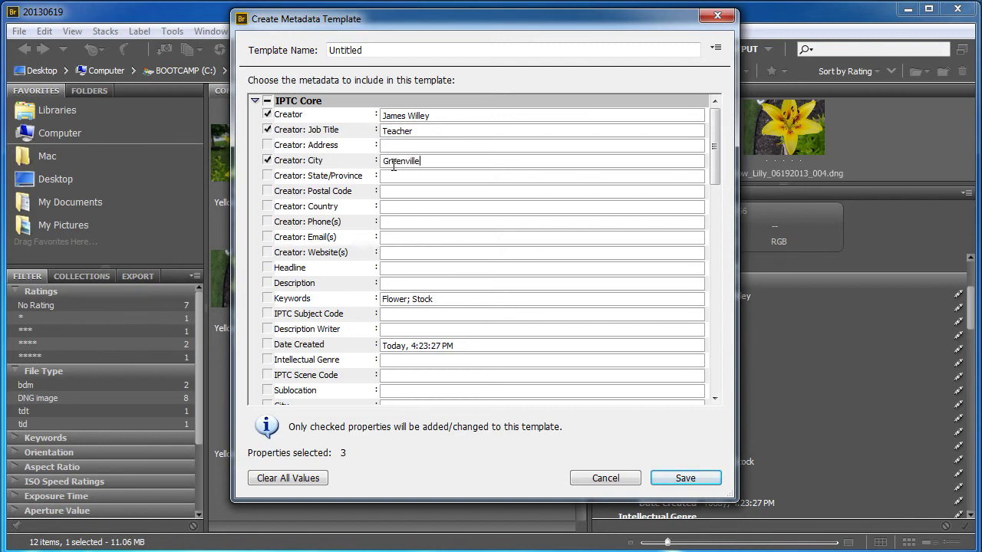
click(267, 175)
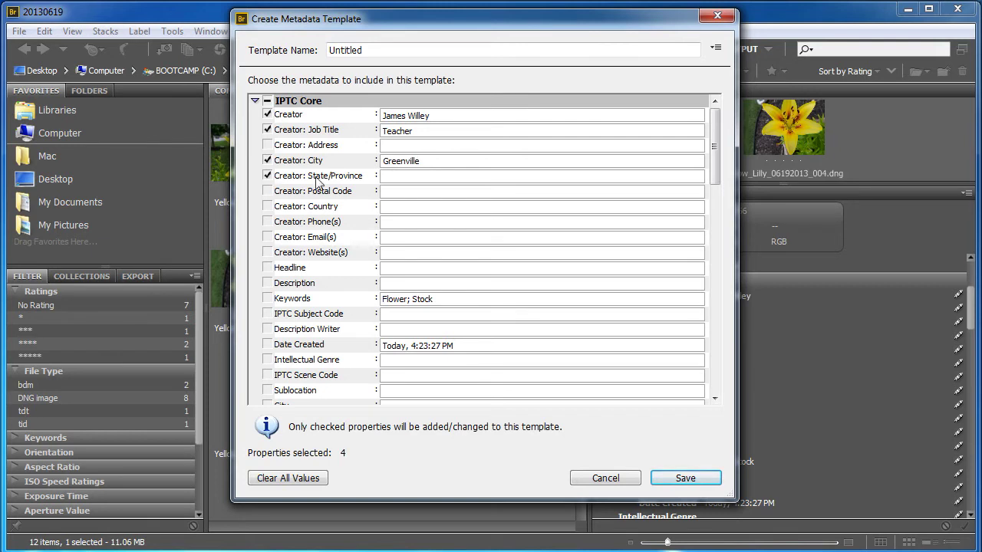
click(393, 178)
click(268, 206)
click(392, 209)
text(United )
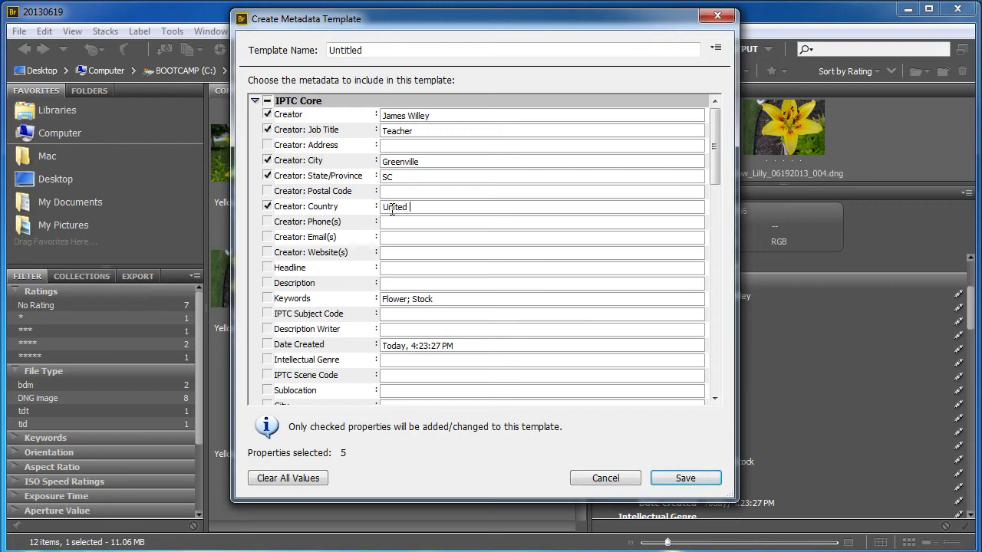
text(States)
click(278, 240)
click(389, 238)
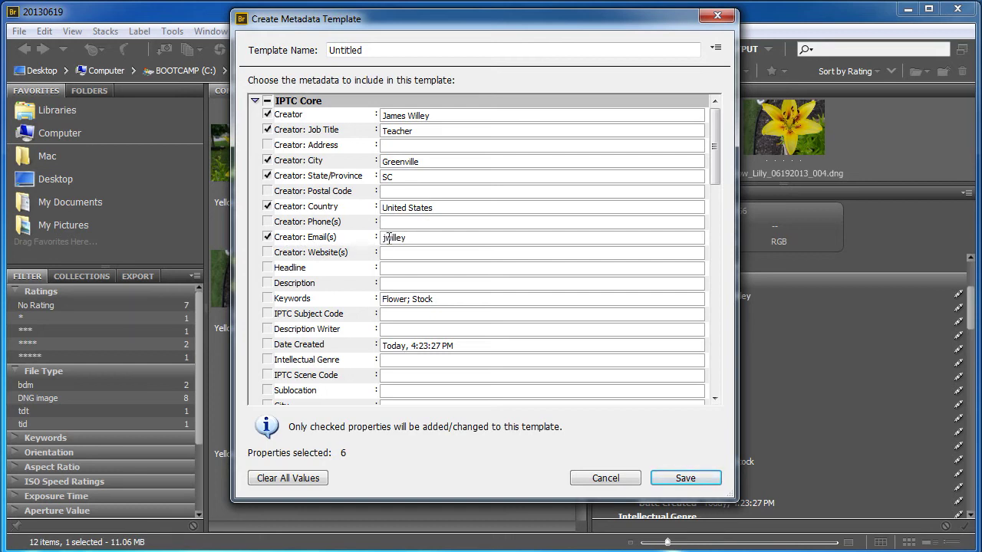
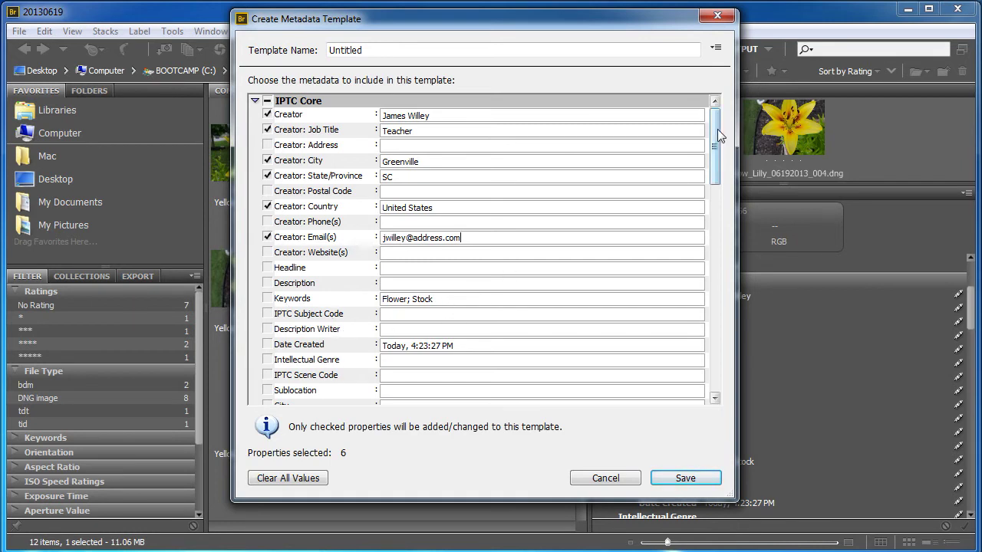
Set Copyright Status to Copyrighted and Copyright Notice to 'All Rights Reserved'.
drag(713, 134, 714, 216)
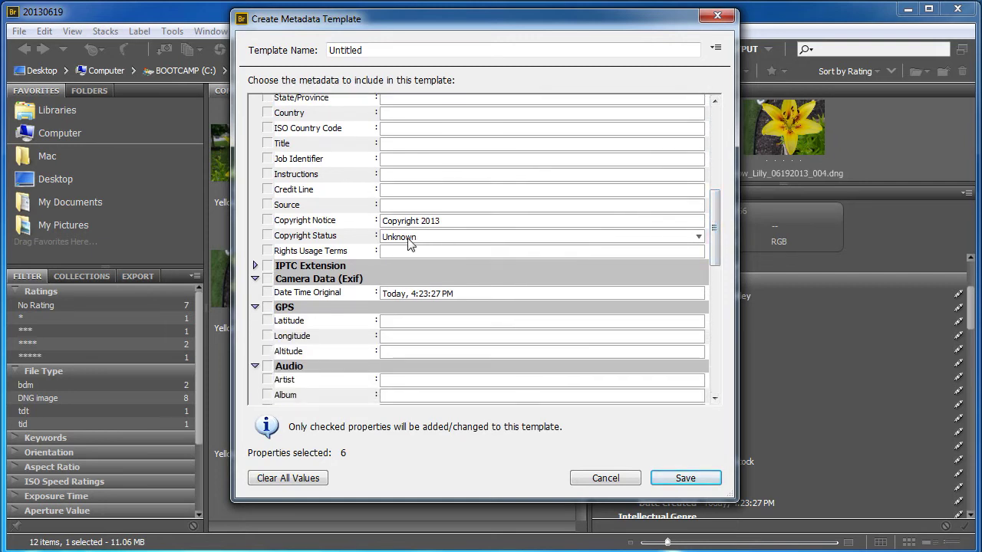
click(487, 237)
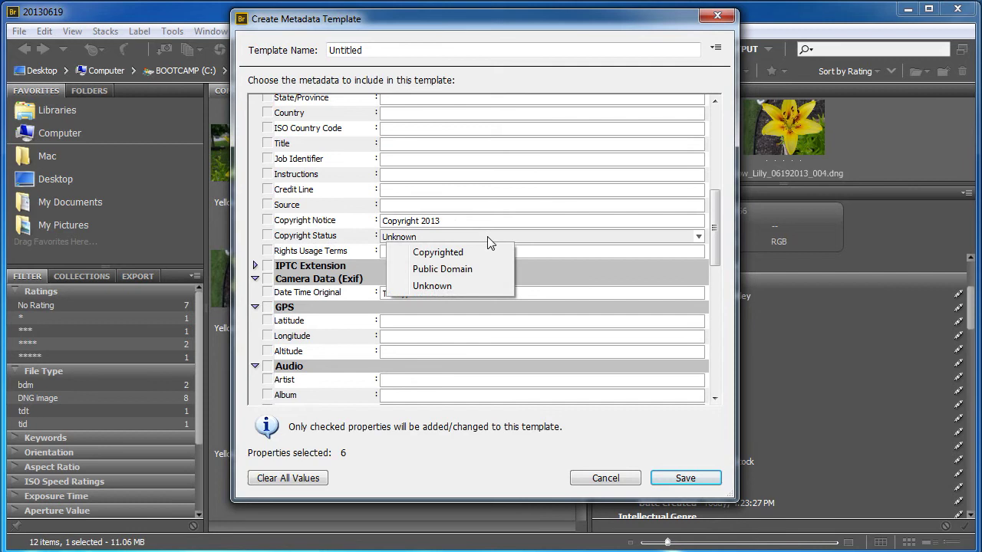
click(439, 253)
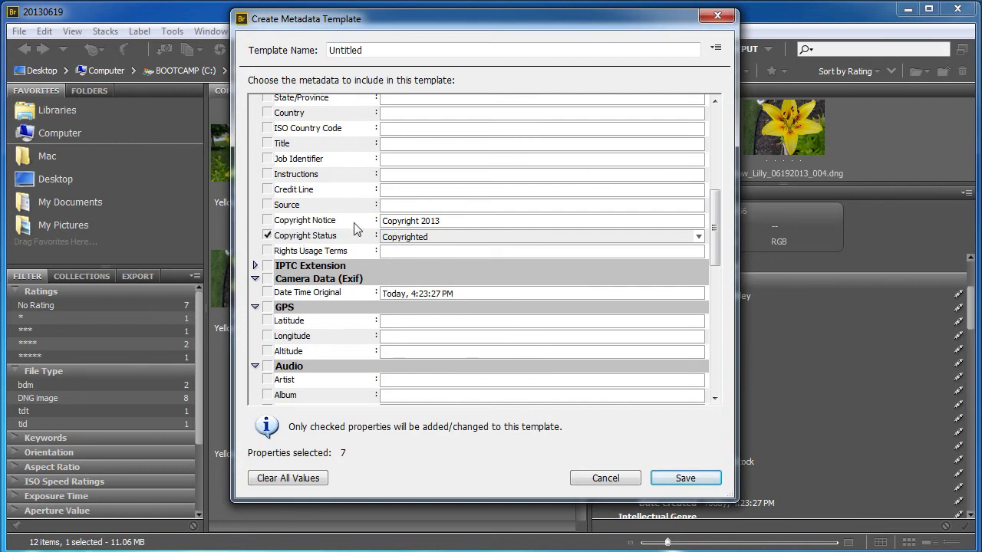
drag(444, 223, 380, 223)
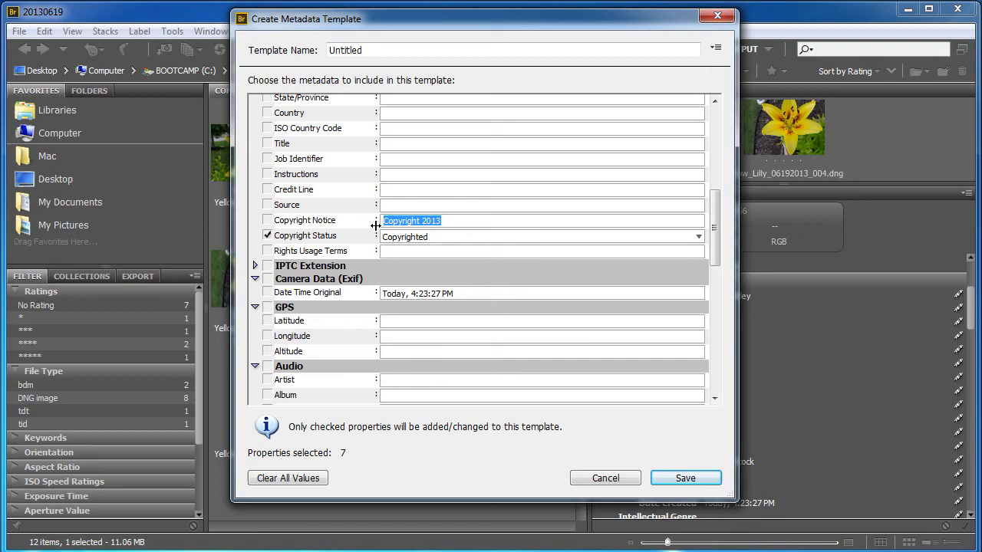
text(All)
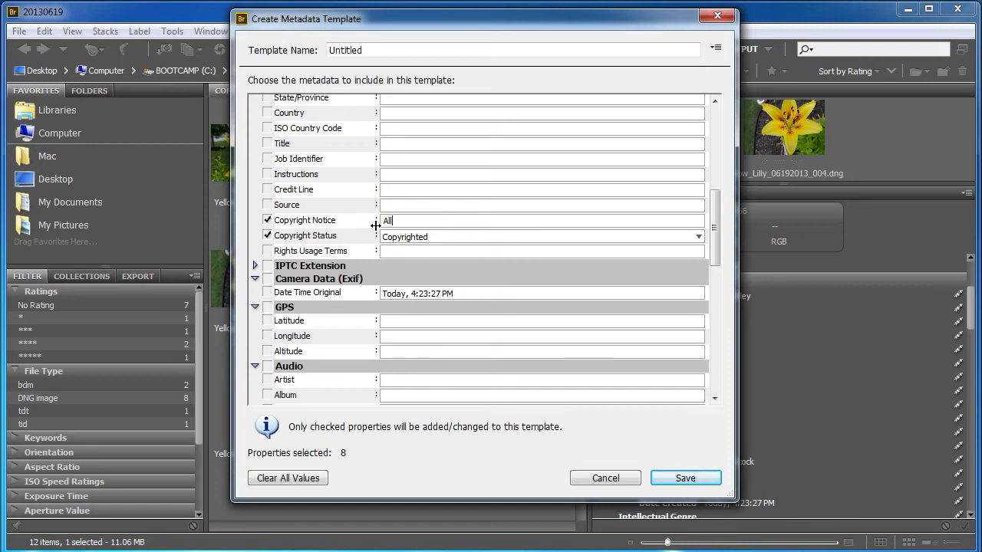
text( Rights Reserved)
key(BackSpace)
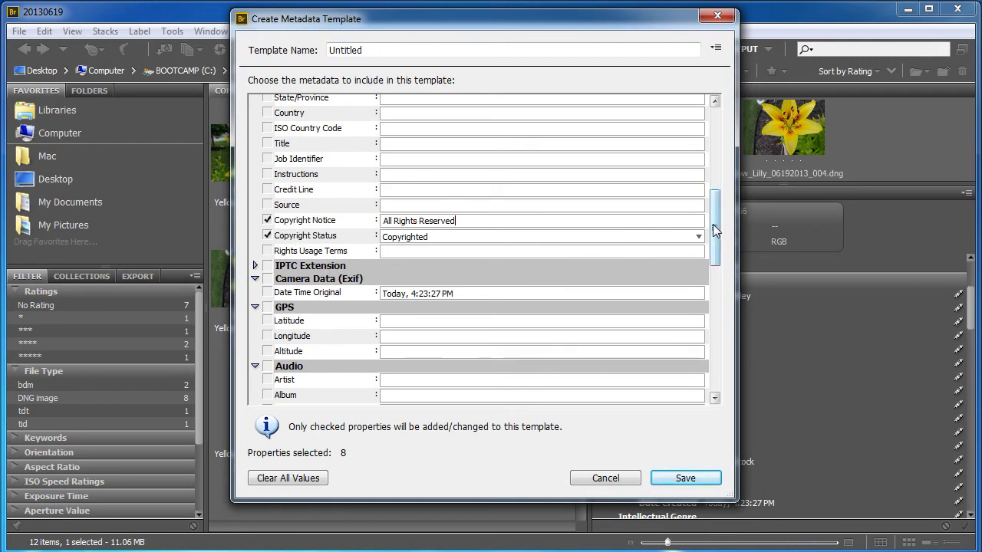
drag(717, 230, 719, 127)
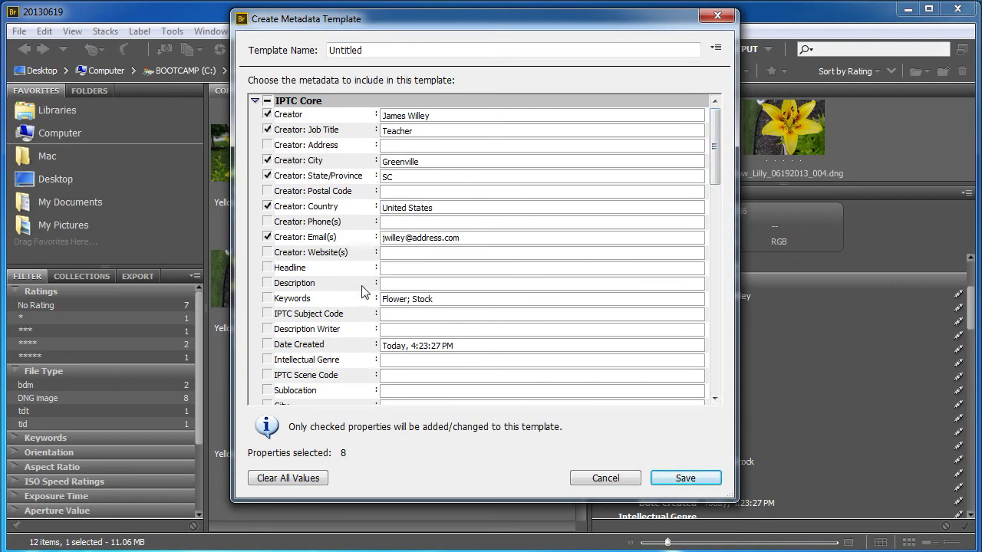
Replace 'Untitled' with the creator's name followed by 'Basic Copyright' as the template name.
click(365, 50)
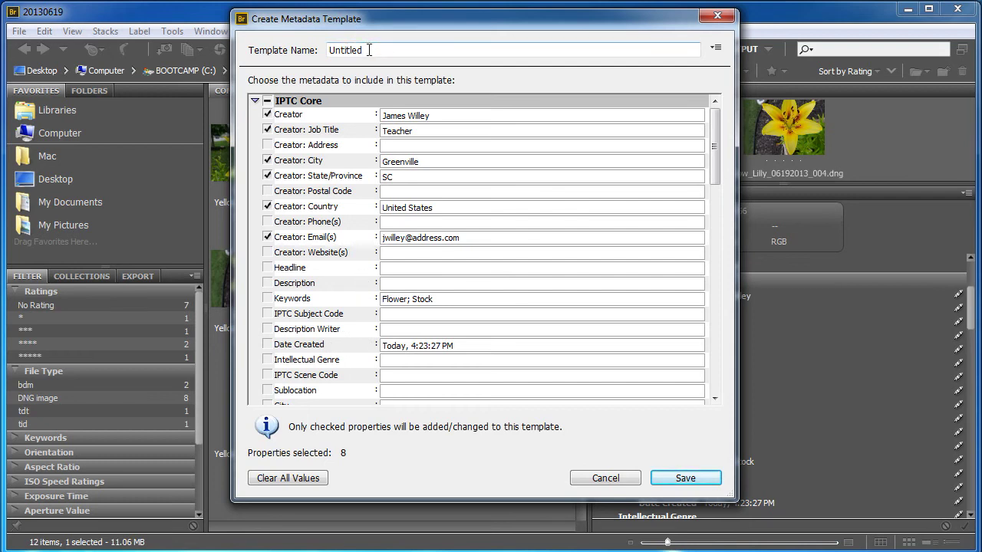
drag(365, 50, 307, 62)
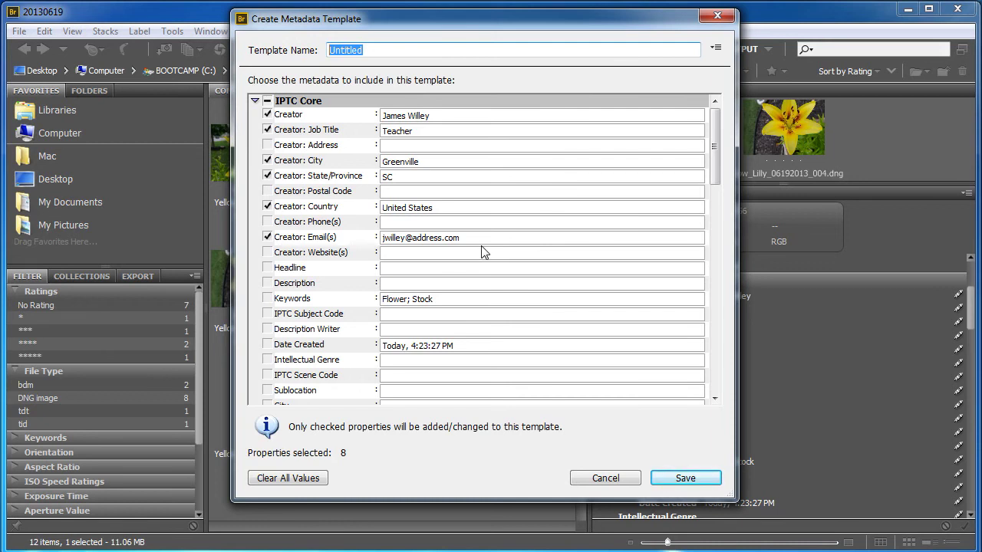
text(James Willey Basi)
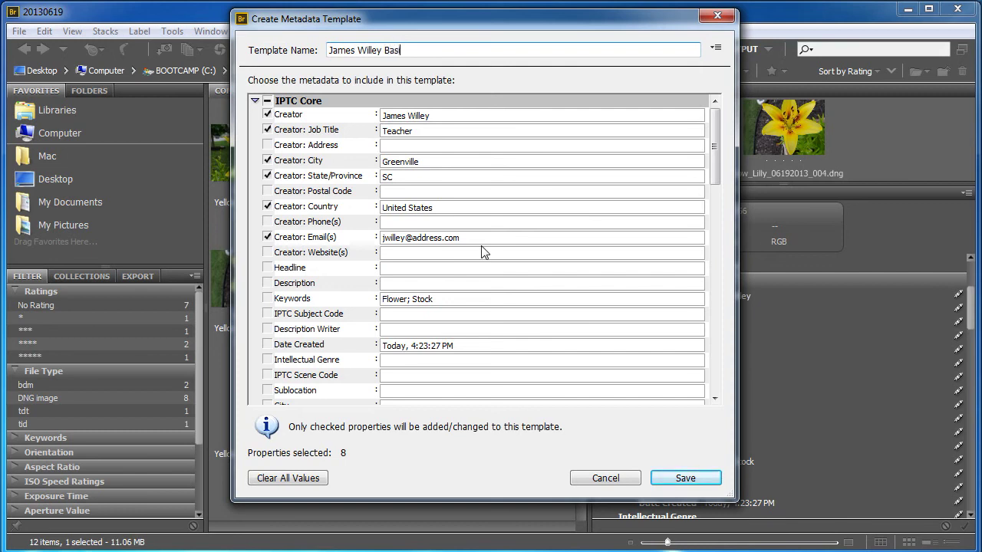
text(c Copyright)
Save the template and select only the eight lily DNG images, excluding BDM, TDT and TID files.
click(682, 478)
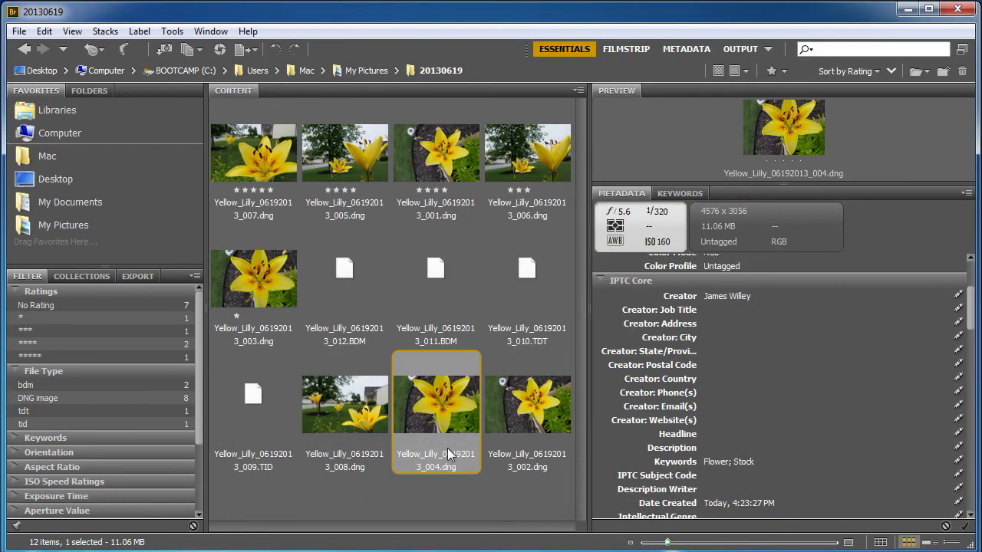
click(498, 500)
drag(536, 505, 237, 149)
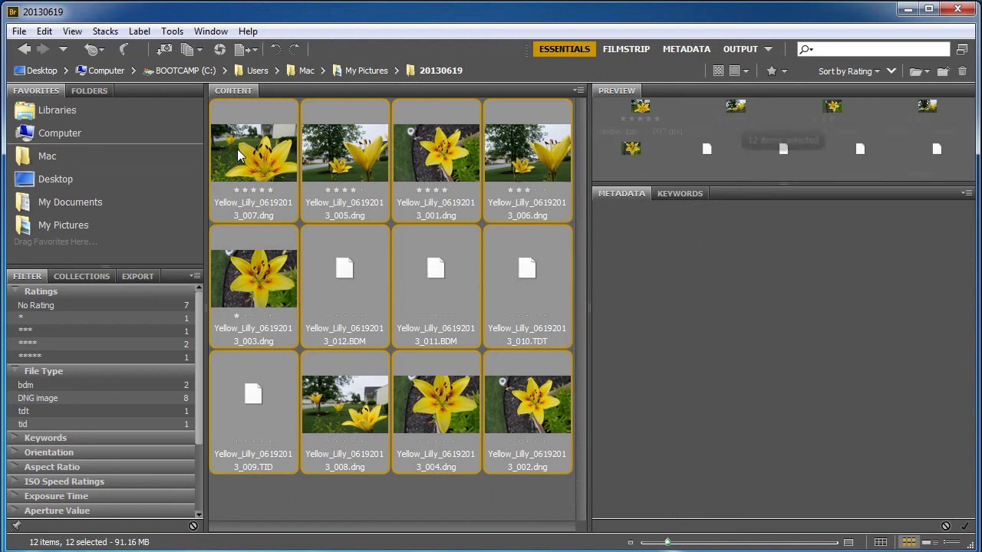
ctrl+click(346, 282)
ctrl+click(426, 280)
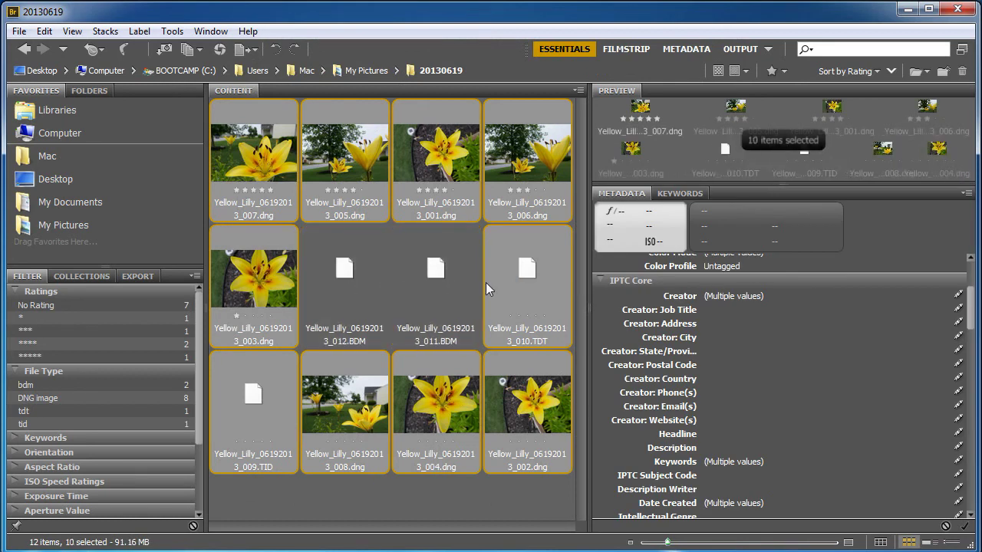
ctrl+click(485, 283)
ctrl+click(225, 423)
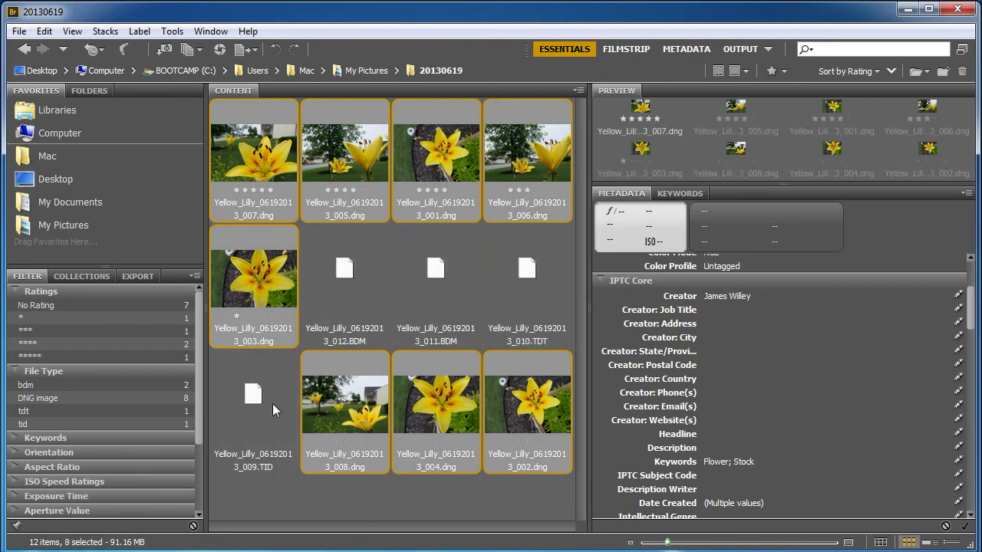
Replace the selected images' metadata with the Basic Copyright template via Tools > Replace Metadata.
click(180, 33)
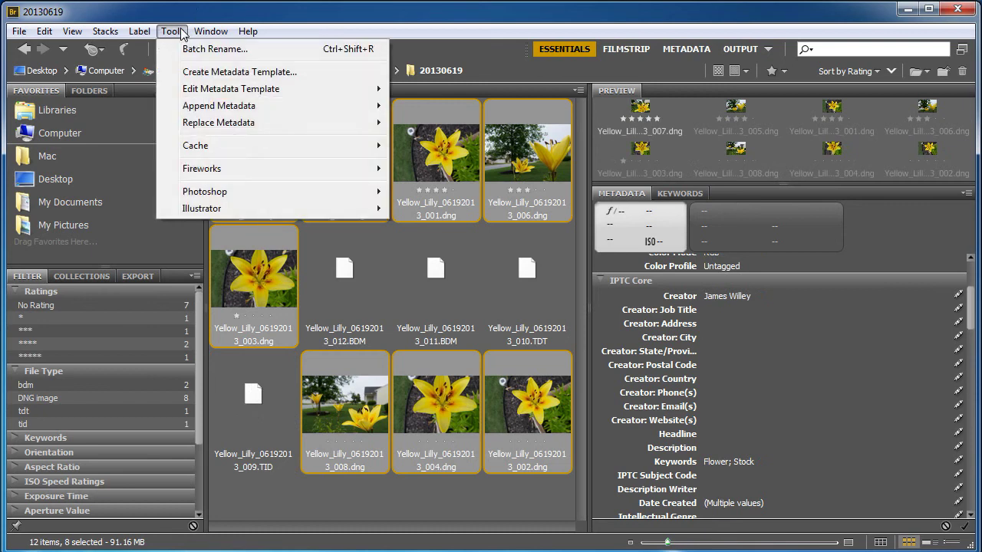
mouse_move(214, 113)
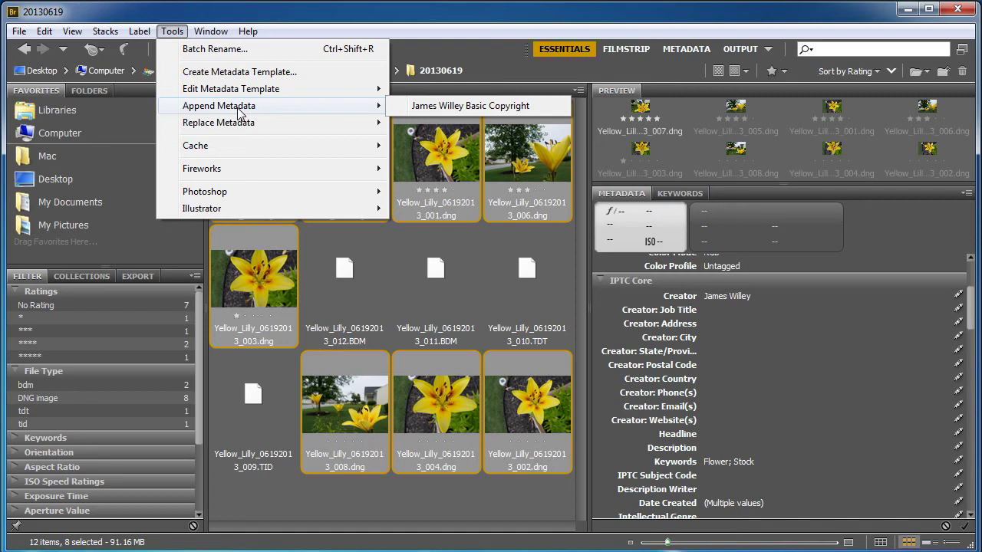
mouse_move(240, 125)
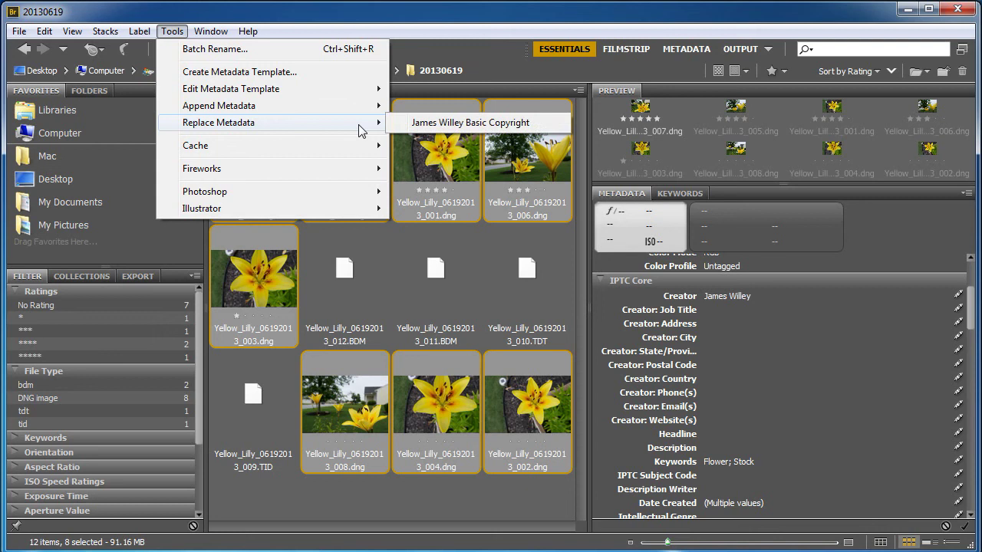
click(414, 124)
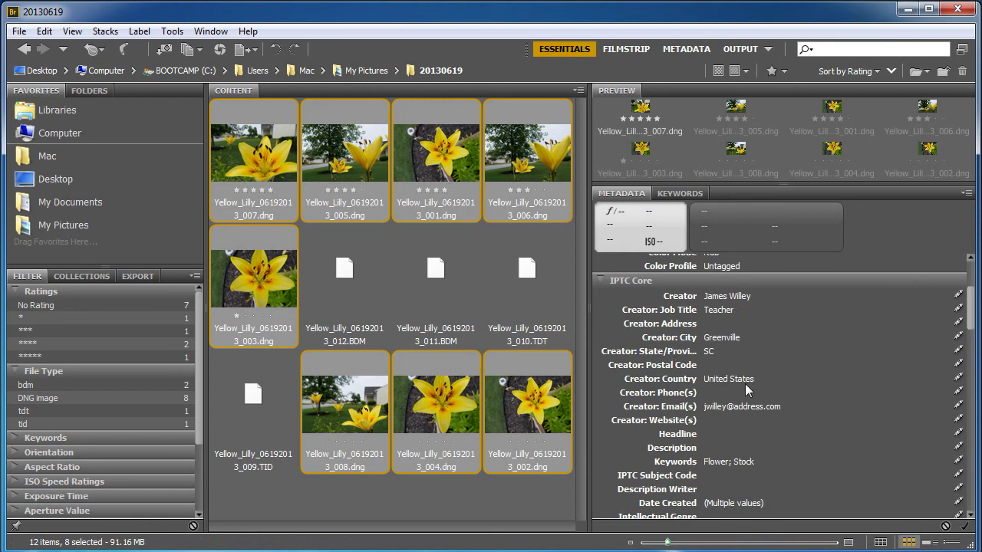
scroll(723, 423, down, 1)
scroll(723, 424, up, 3)
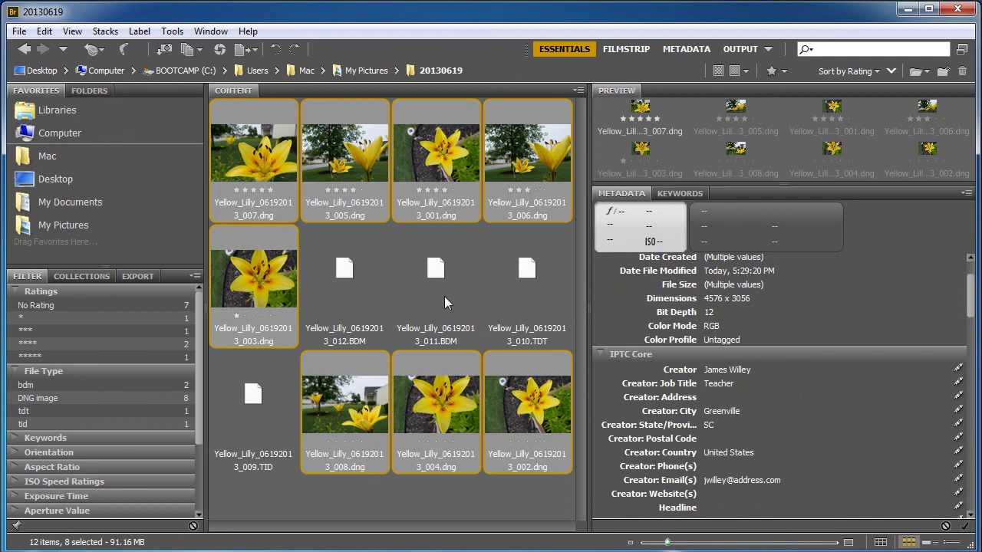